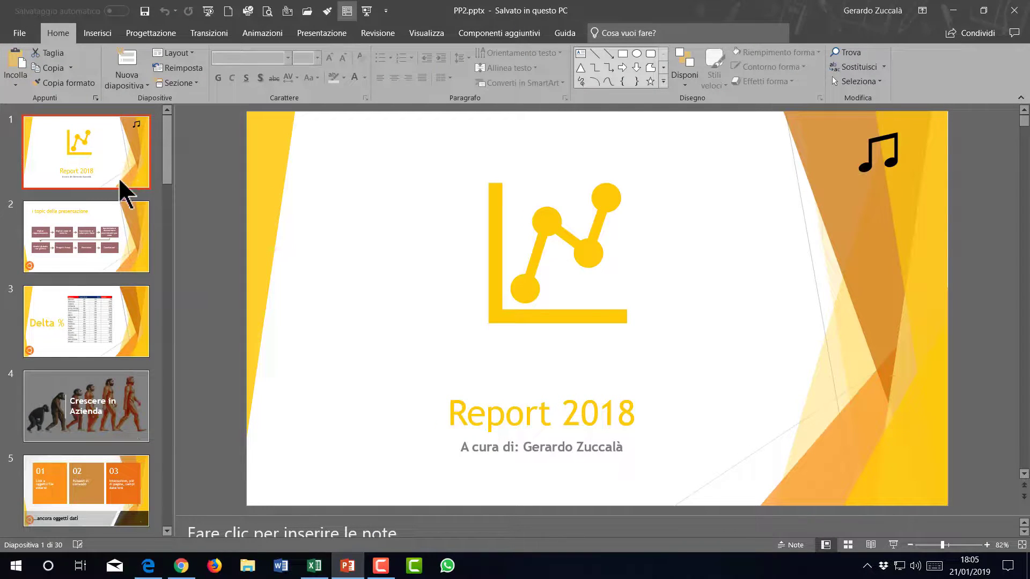
- Delete the Report 2018 title slide and the Delta % slide from the deck
{"action": "key", "text": "Delete"}
{"action": "left_click", "coordinate": [112, 251]}
{"action": "key", "text": "Delete"}
{"action": "scroll", "coordinate": [96, 311], "scroll_direction": "down", "scroll_amount": 3}
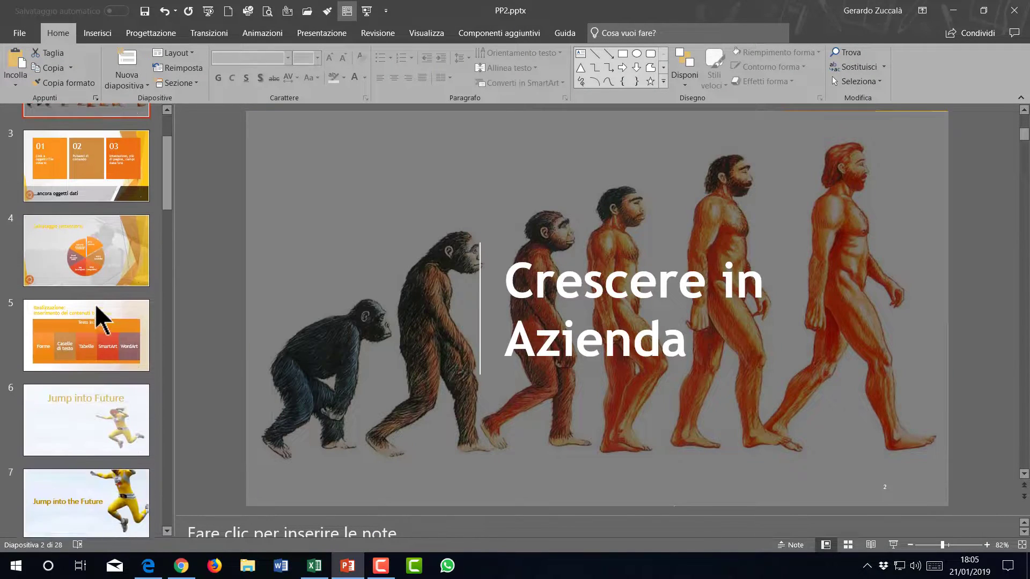
{"action": "left_click", "coordinate": [76, 424]}
- Scroll to brick-wall slide 16 and open the slide show recording window there
{"action": "scroll", "coordinate": [97, 418], "scroll_direction": "down", "scroll_amount": 2}
{"action": "scroll", "coordinate": [93, 410], "scroll_direction": "down", "scroll_amount": 3}
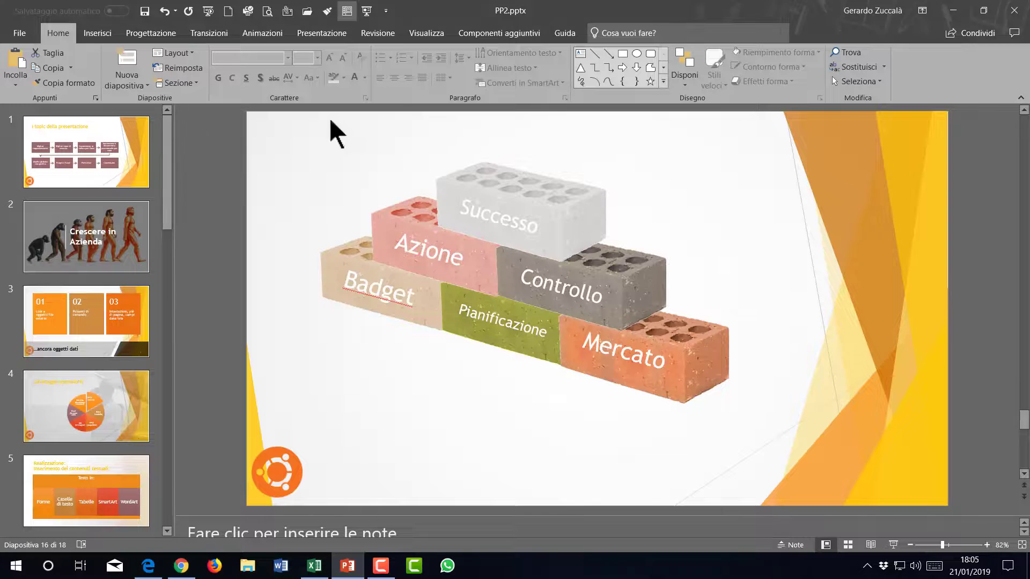
{"action": "left_click", "coordinate": [324, 34]}
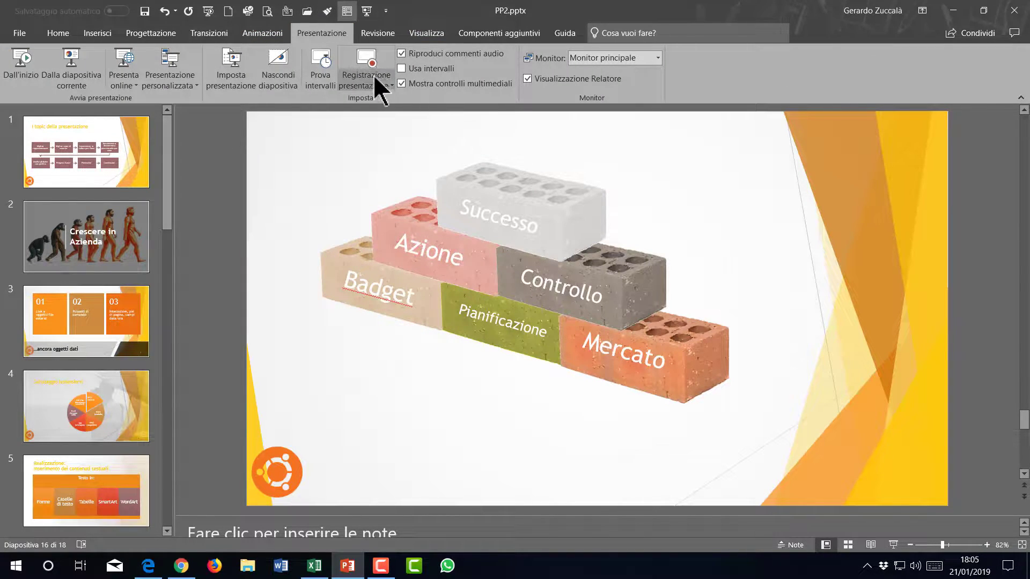
{"action": "left_click", "coordinate": [363, 65]}
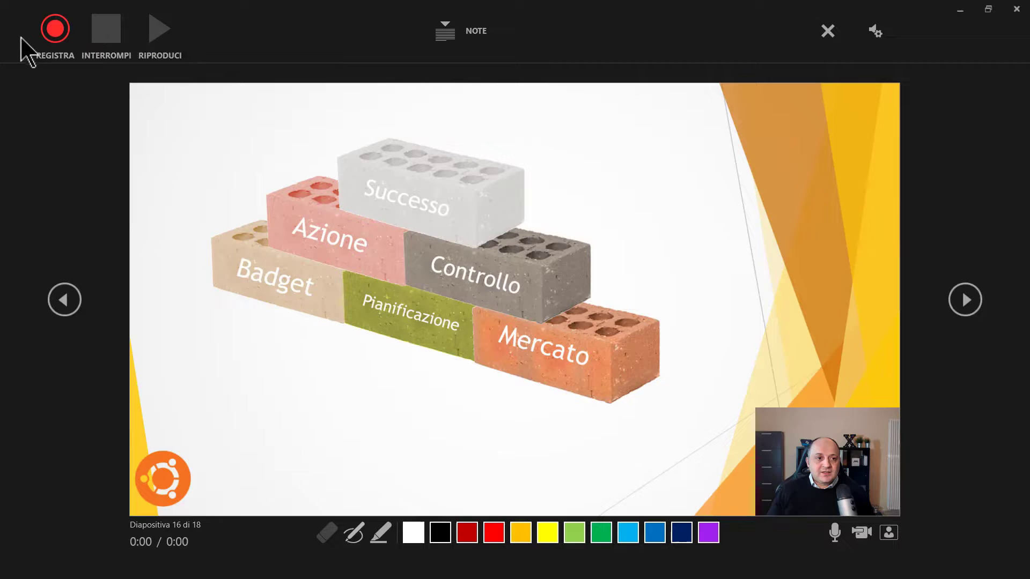
{"action": "left_click", "coordinate": [448, 39]}
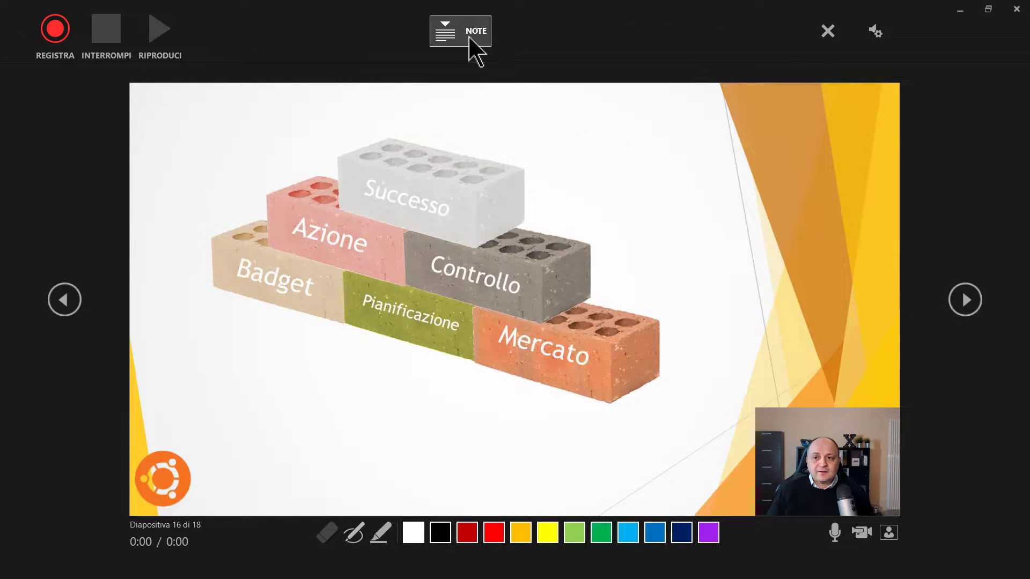
{"action": "left_click", "coordinate": [827, 32]}
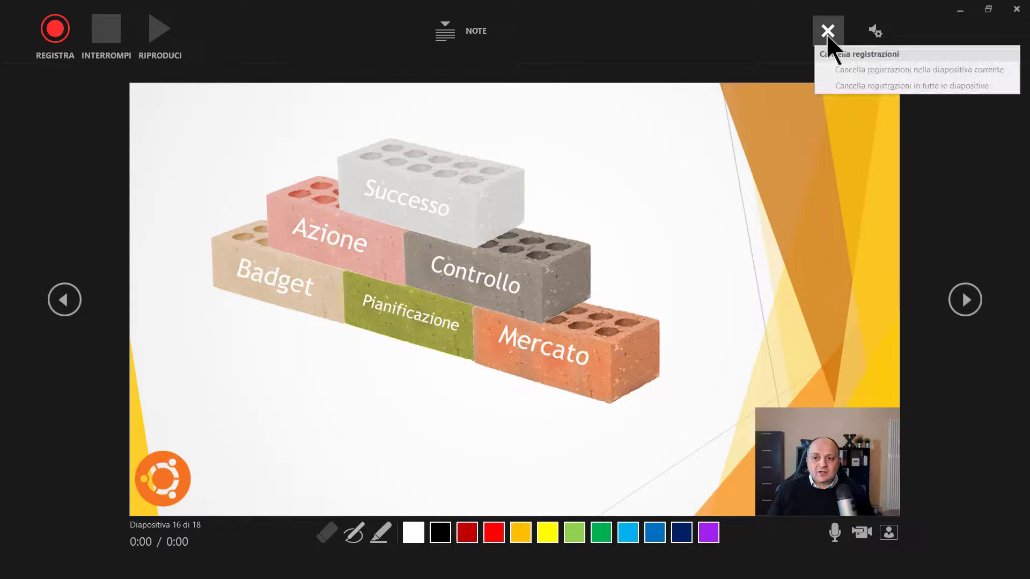
{"action": "left_click", "coordinate": [830, 39]}
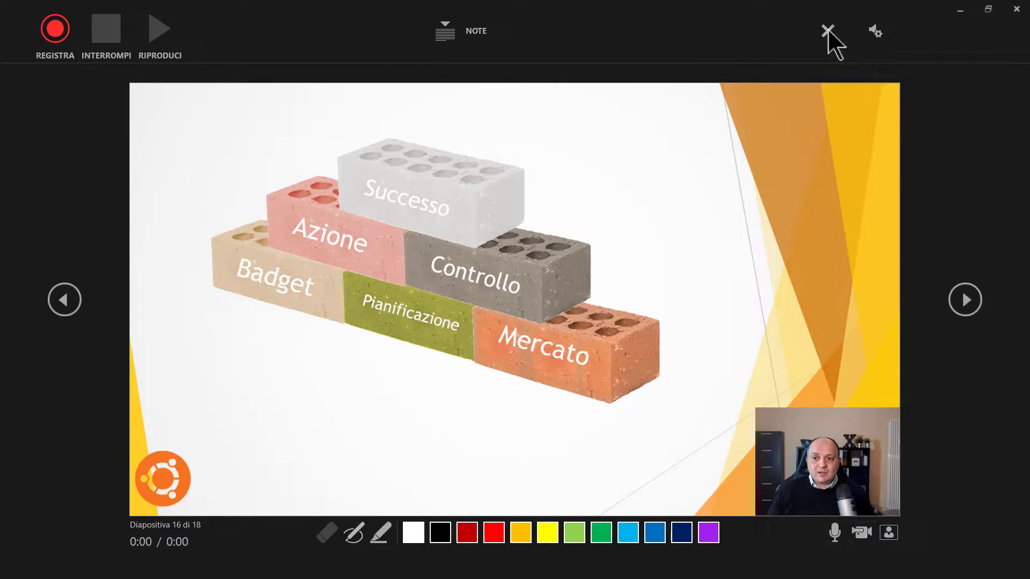
{"action": "left_click", "coordinate": [874, 34]}
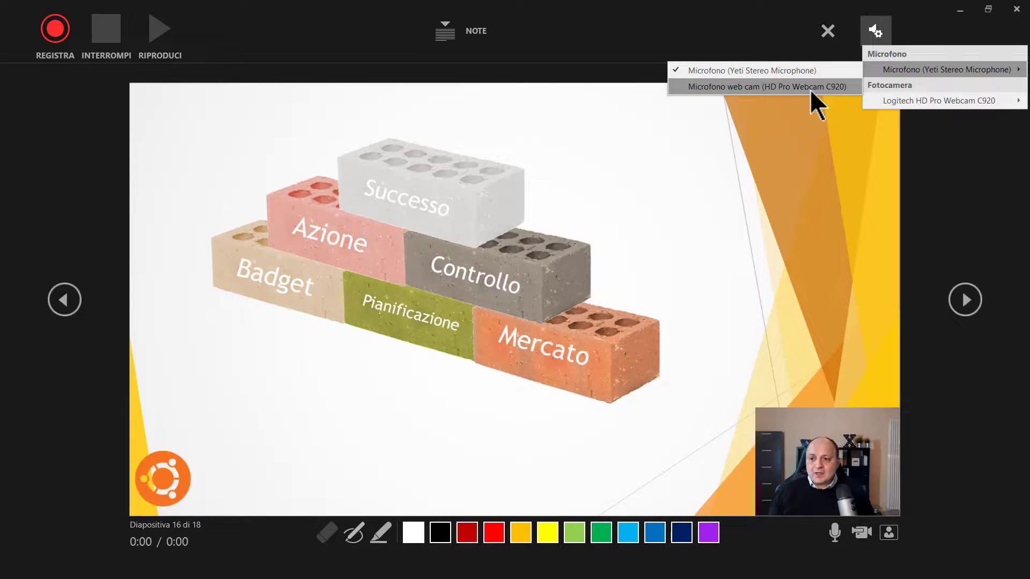
{"action": "mouse_move", "coordinate": [938, 101]}
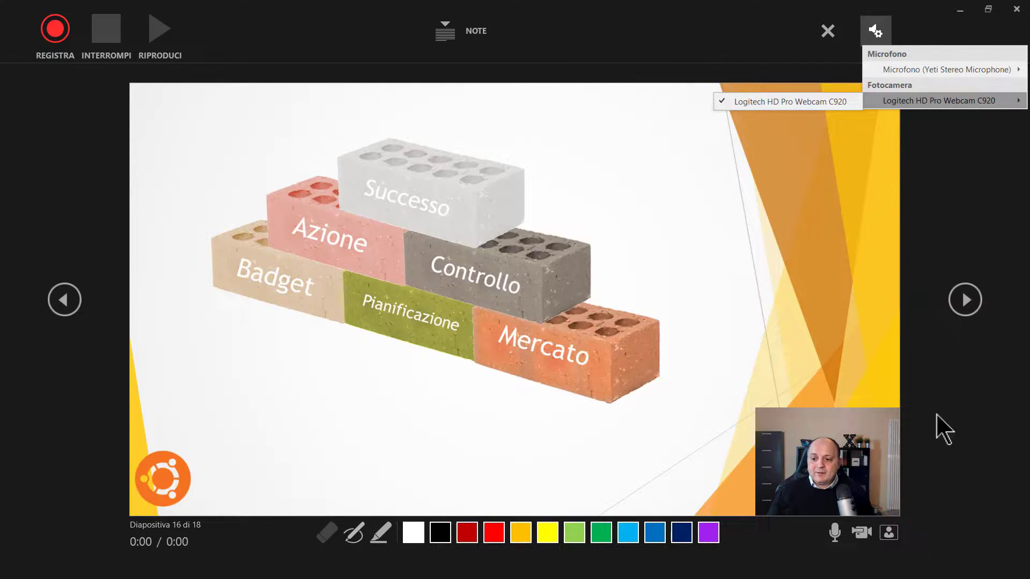
{"action": "left_click", "coordinate": [839, 566]}
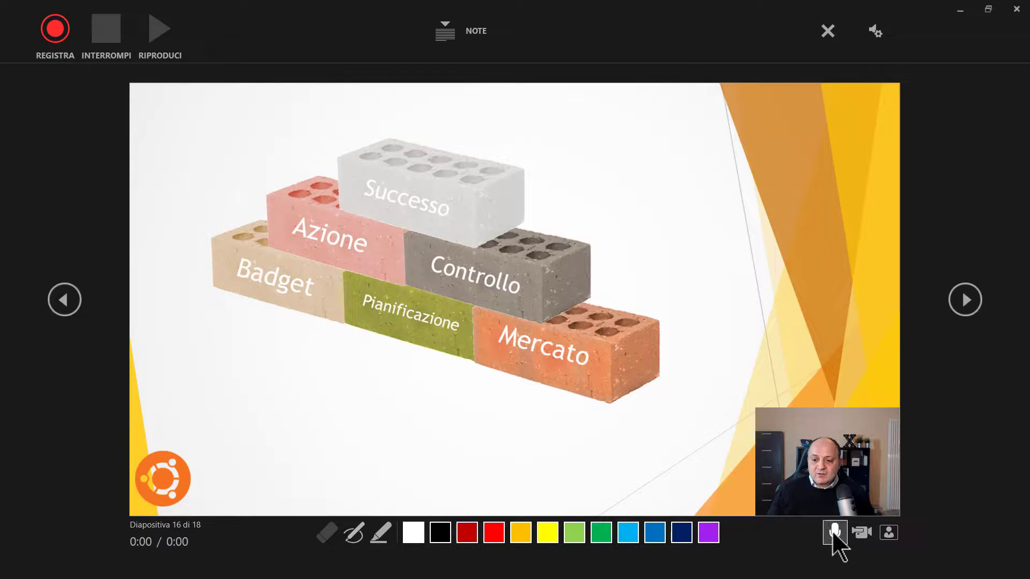
{"action": "left_click", "coordinate": [834, 534]}
{"action": "left_click", "coordinate": [834, 533]}
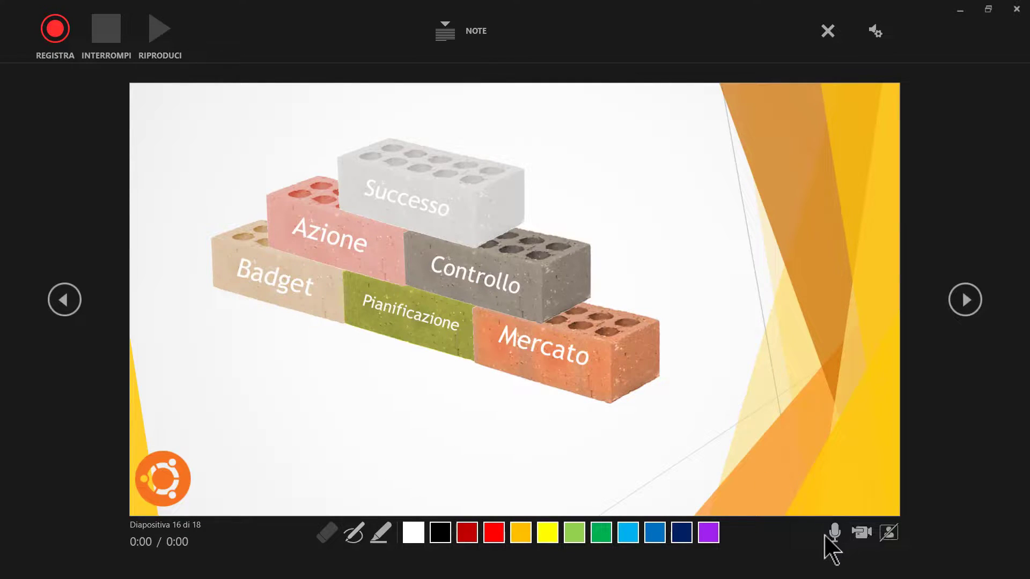
{"action": "left_click", "coordinate": [860, 533]}
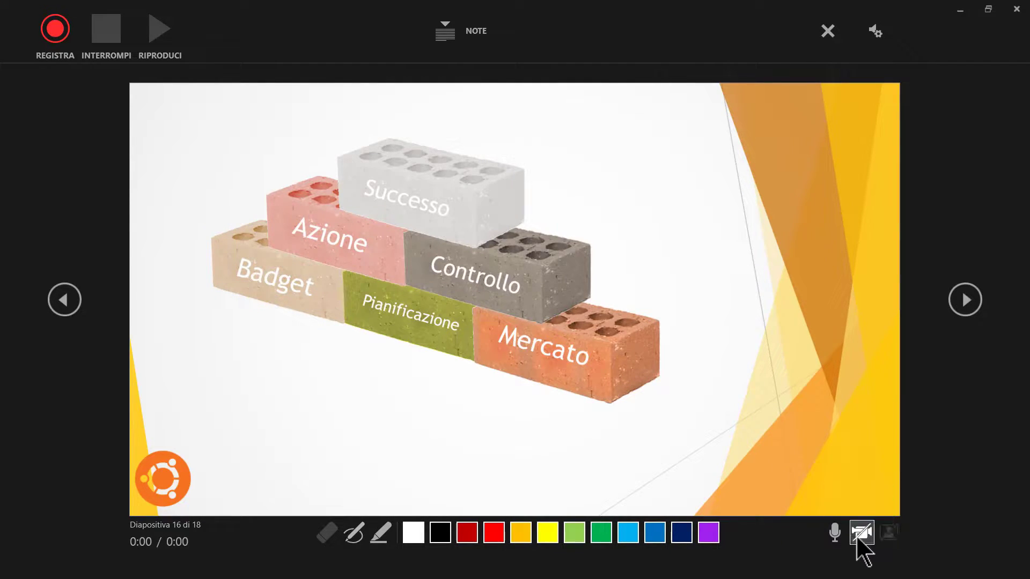
{"action": "left_click", "coordinate": [861, 532]}
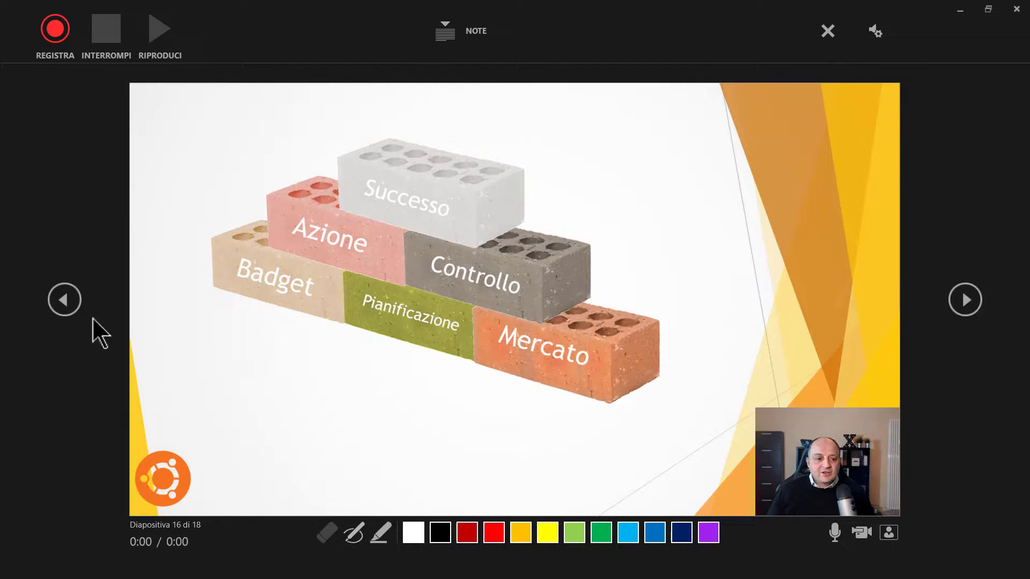
- Step back to slide 1, 'I topic della presentazione', and start recording from there
{"action": "left_click", "coordinate": [67, 303]}
{"action": "left_click", "coordinate": [67, 303]}
{"action": "left_click", "coordinate": [67, 303]}
{"action": "left_click", "coordinate": [67, 303]}
{"action": "left_click", "coordinate": [64, 300]}
{"action": "left_click", "coordinate": [64, 299]}
{"action": "left_click", "coordinate": [64, 299]}
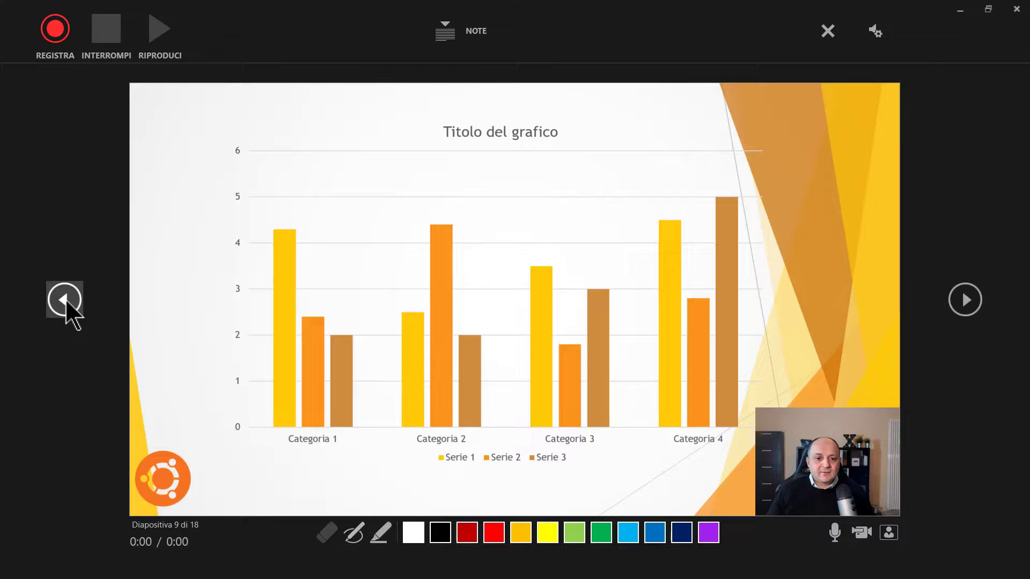
{"action": "key", "text": "Left"}
{"action": "key", "text": "Left"}
{"action": "key", "text": "Left"}
{"action": "key", "text": "Left"}
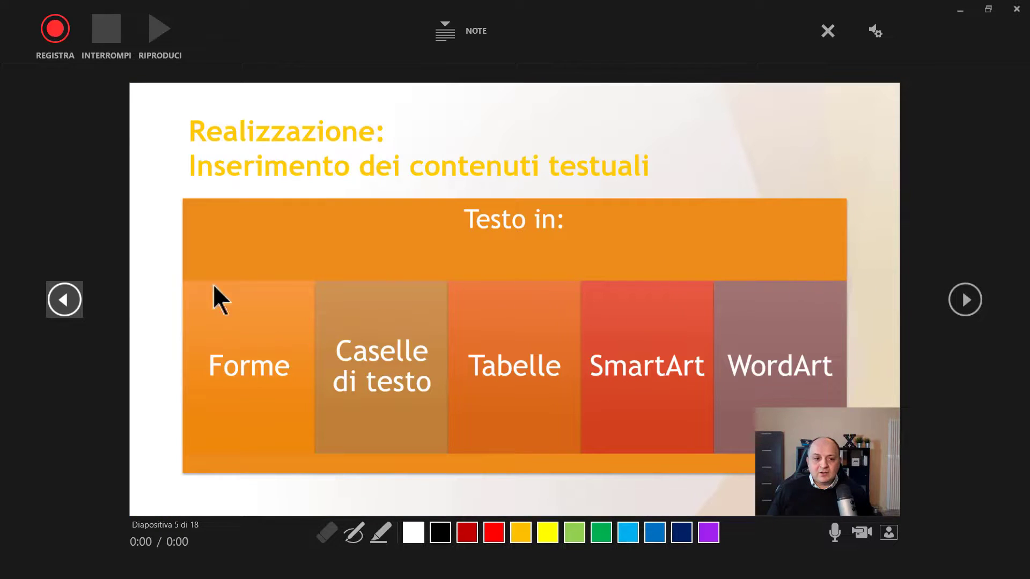
{"action": "left_click", "coordinate": [63, 300]}
{"action": "left_click", "coordinate": [63, 301]}
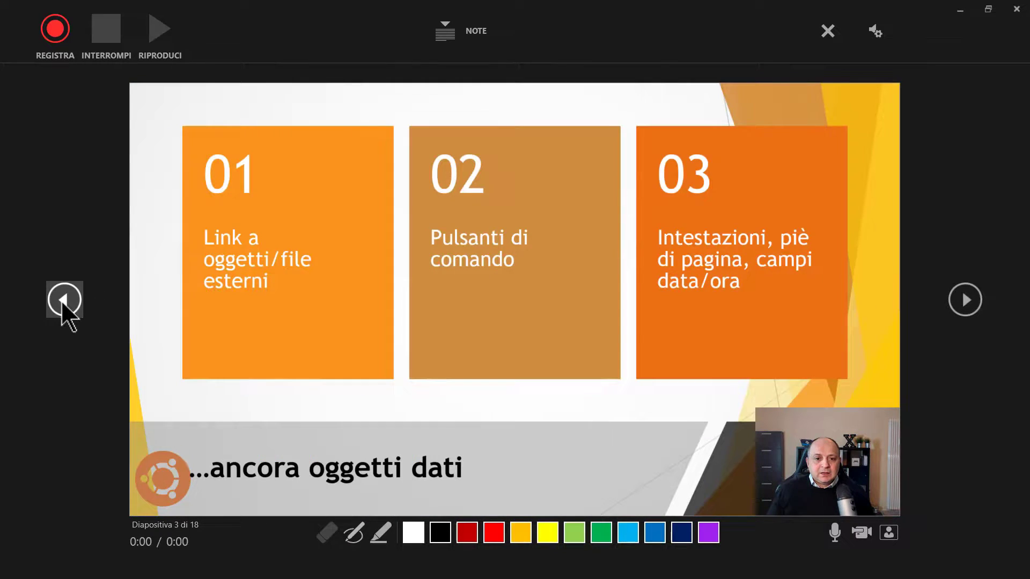
{"action": "left_click", "coordinate": [63, 301]}
{"action": "left_click", "coordinate": [62, 300]}
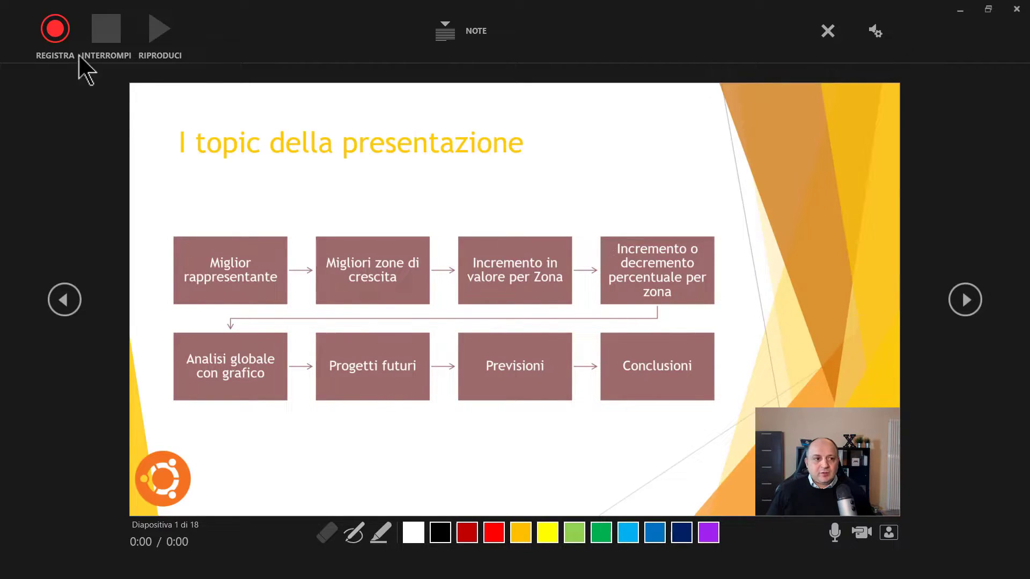
{"action": "left_click", "coordinate": [56, 31]}
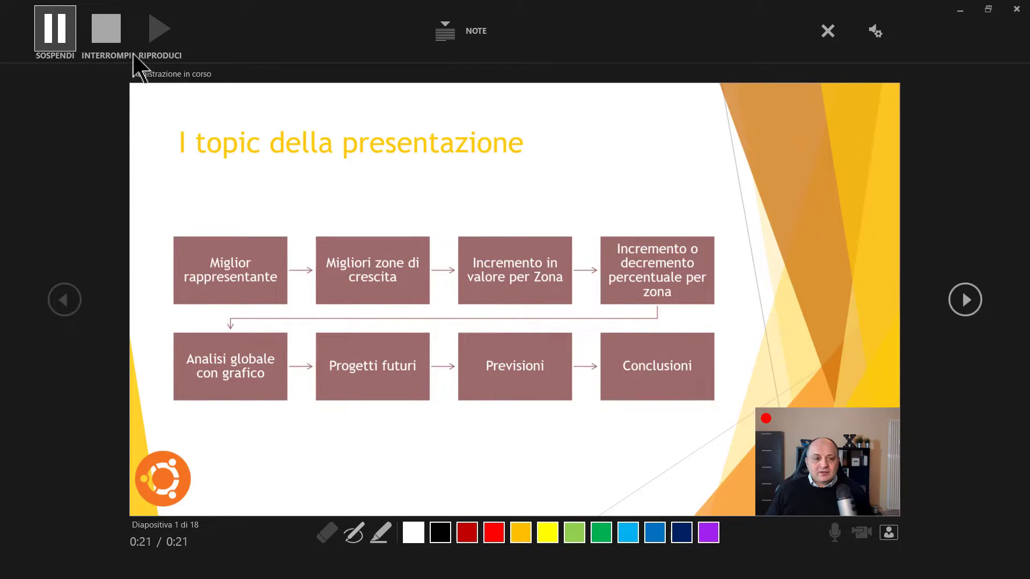
- Stop the recording after about 22 seconds of narration on slide 1
{"action": "left_click", "coordinate": [106, 31]}
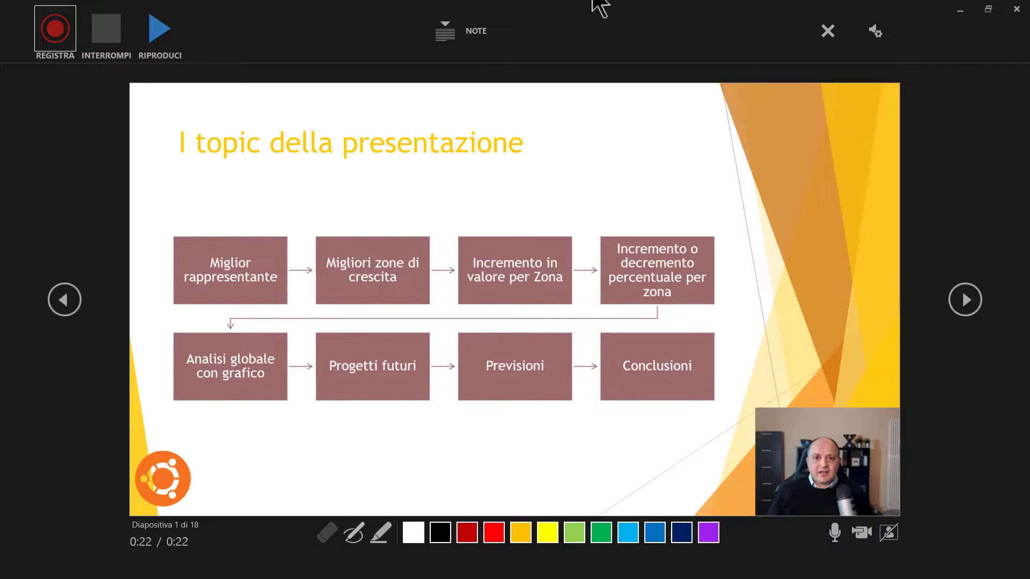
- Play back slide 1's narration, then start recording on the 'Crescere in Azienda' slide
{"action": "left_click", "coordinate": [164, 32]}
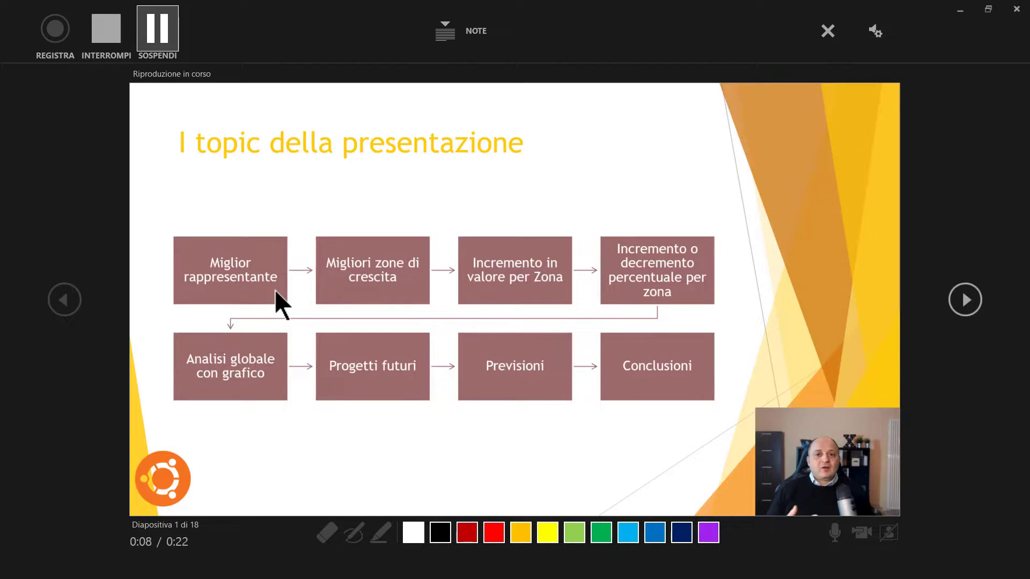
{"action": "left_click", "coordinate": [105, 30]}
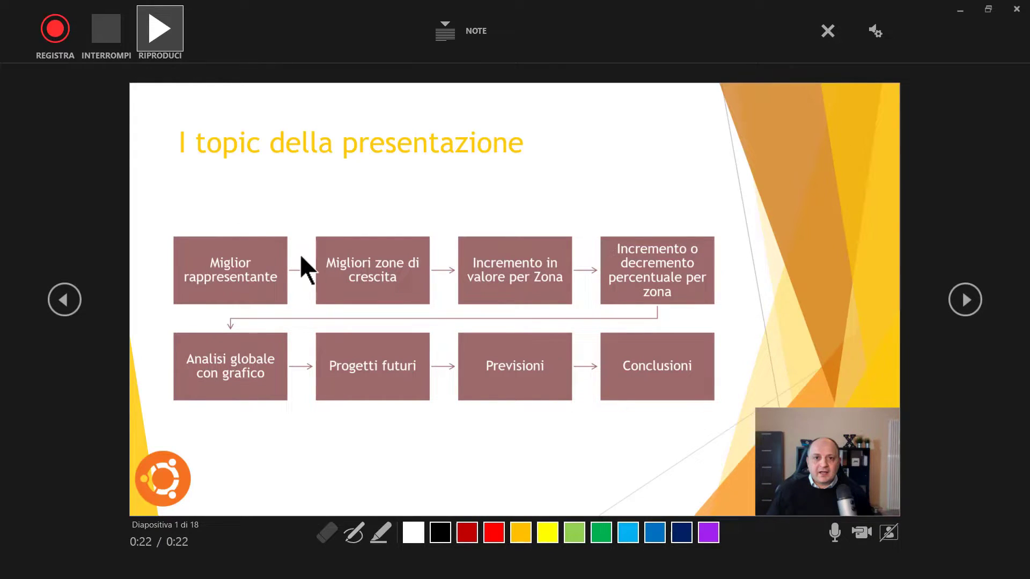
{"action": "left_click", "coordinate": [969, 300]}
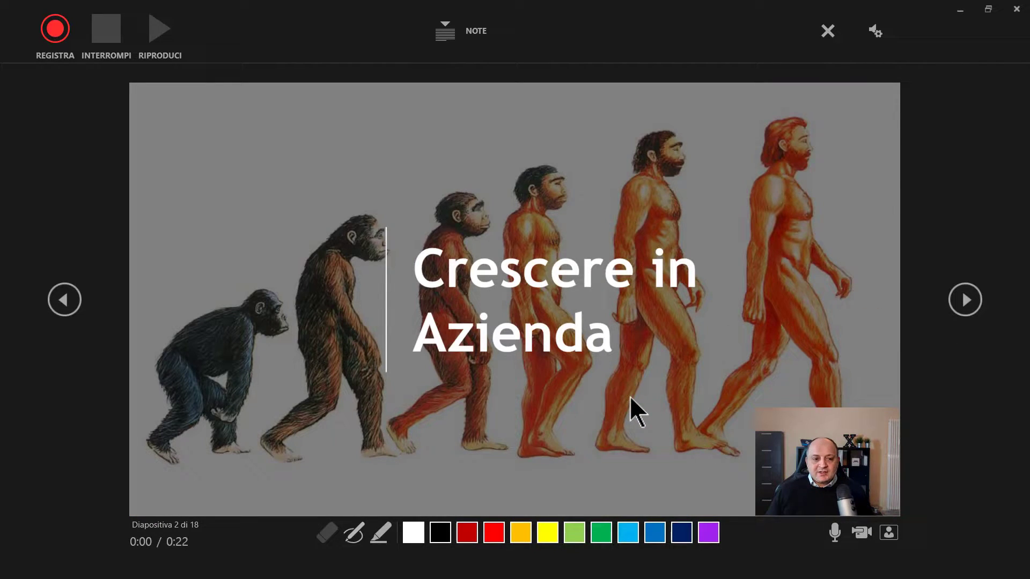
{"action": "left_click", "coordinate": [55, 28]}
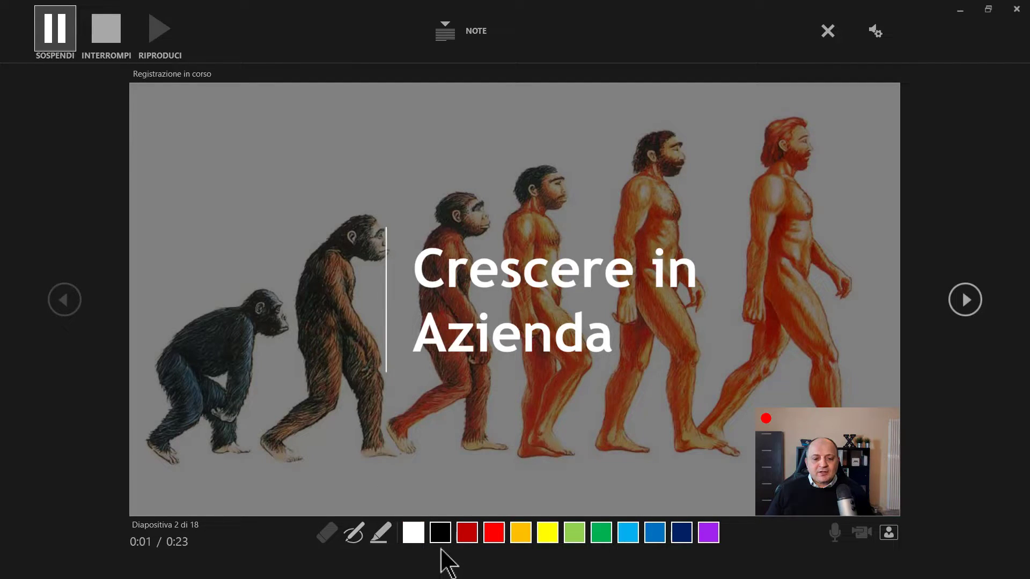
- Circle two figures on slide 2 in red pen ink and loop a third with navy highlighter
{"action": "left_click", "coordinate": [494, 532]}
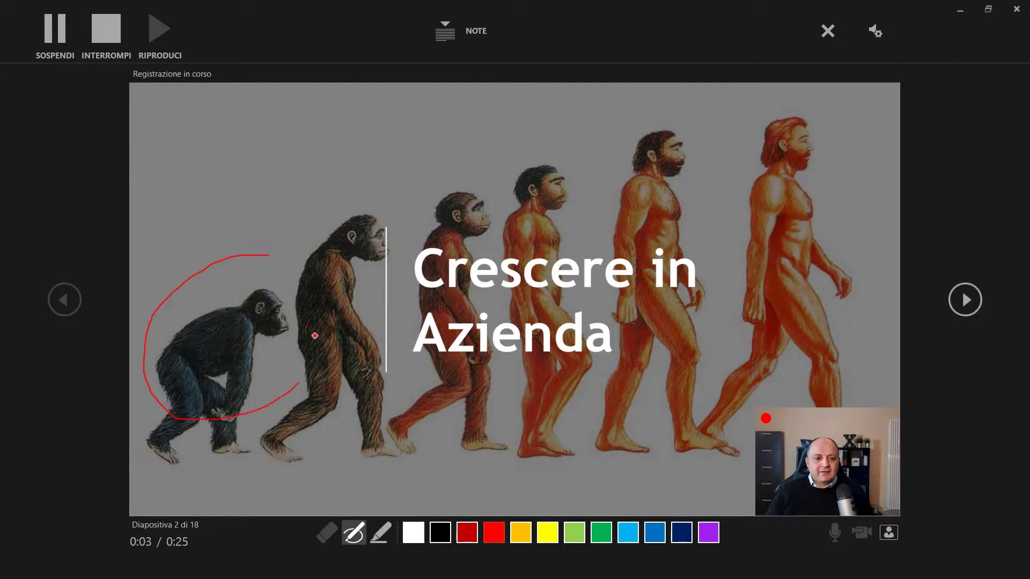
{"action": "left_click_drag", "start_coordinate": [165, 299], "coordinate": [251, 244]}
{"action": "left_click_drag", "start_coordinate": [510, 248], "coordinate": [577, 171]}
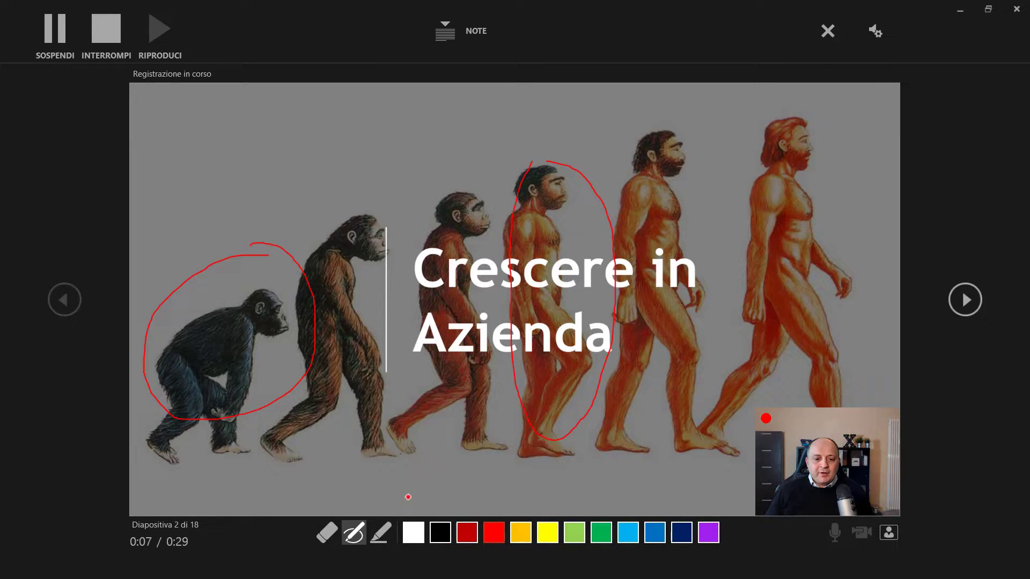
{"action": "left_click", "coordinate": [380, 532]}
{"action": "left_click", "coordinate": [681, 532]}
{"action": "mouse_move", "coordinate": [766, 122]}
{"action": "left_mouse_down"}
{"action": "mouse_move", "coordinate": [705, 472]}
{"action": "mouse_move", "coordinate": [832, 179]}
{"action": "mouse_move", "coordinate": [746, 106]}
{"action": "left_mouse_up"}
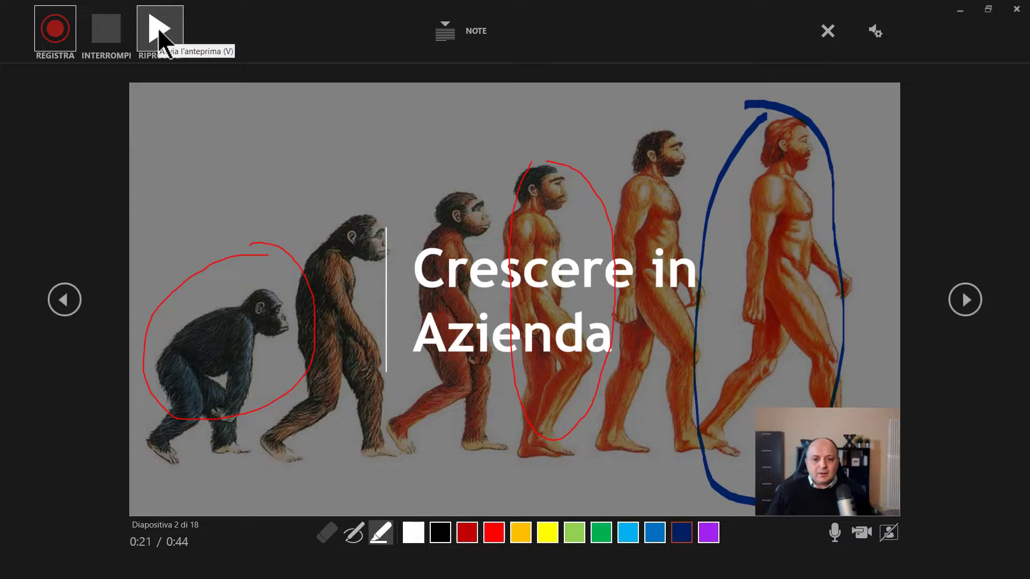
- Play back and stop slide 2's recording, then advance to slide 3
{"action": "left_click", "coordinate": [158, 28]}
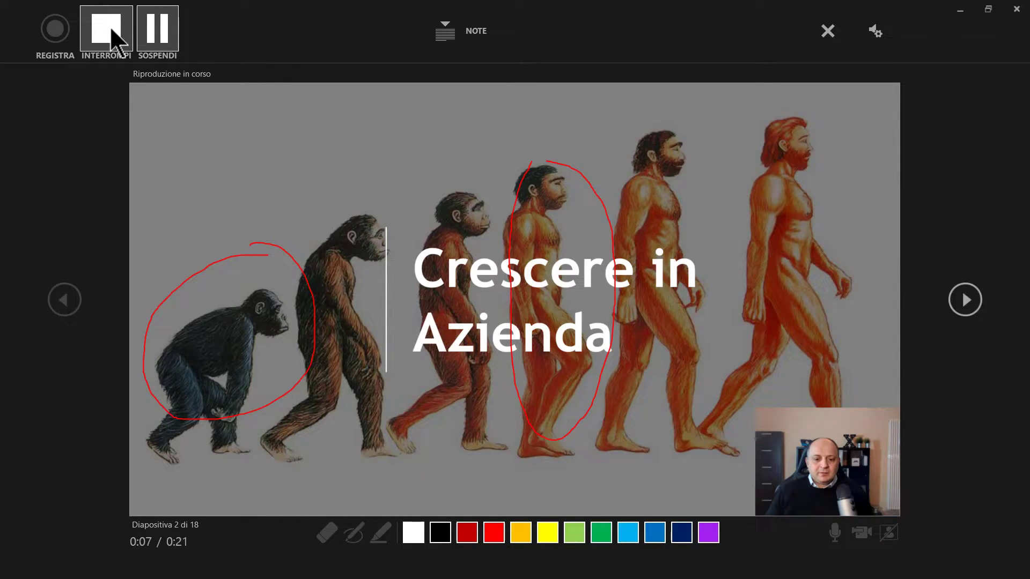
{"action": "left_click", "coordinate": [117, 42]}
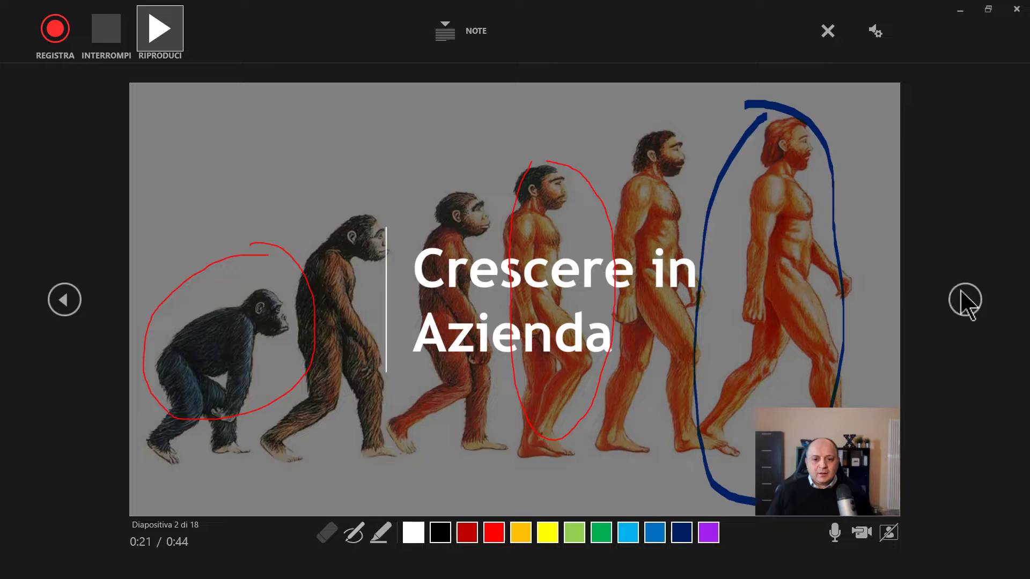
{"action": "left_click", "coordinate": [964, 299]}
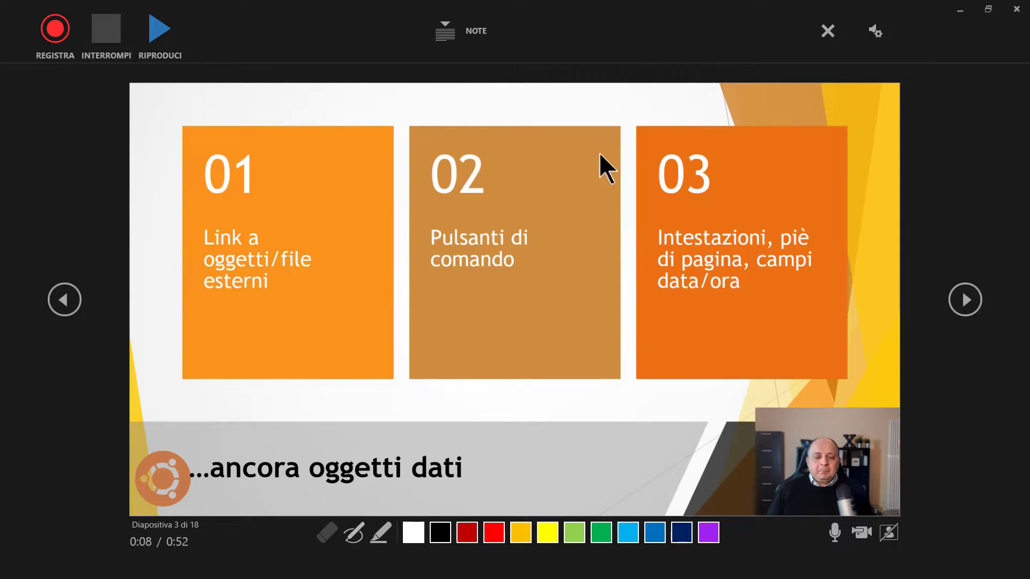
- Close the recording window and return to editing slide 3
{"action": "left_click", "coordinate": [1015, 8]}
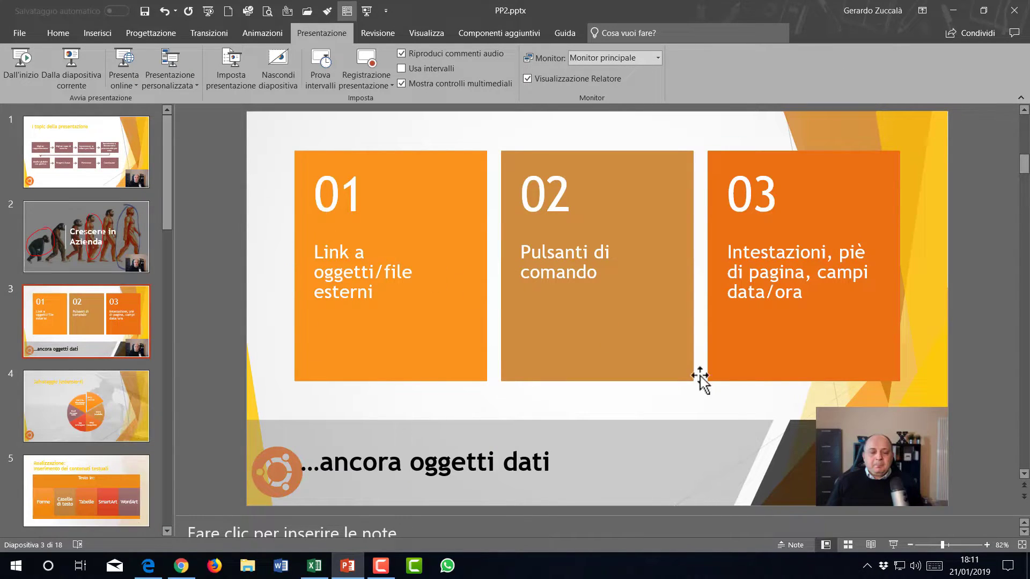
{"action": "scroll", "coordinate": [167, 214], "scroll_direction": "down", "scroll_amount": 2}
{"action": "scroll", "coordinate": [171, 161], "scroll_direction": "down", "scroll_amount": 2}
{"action": "scroll", "coordinate": [171, 161], "scroll_direction": "up", "scroll_amount": 4}
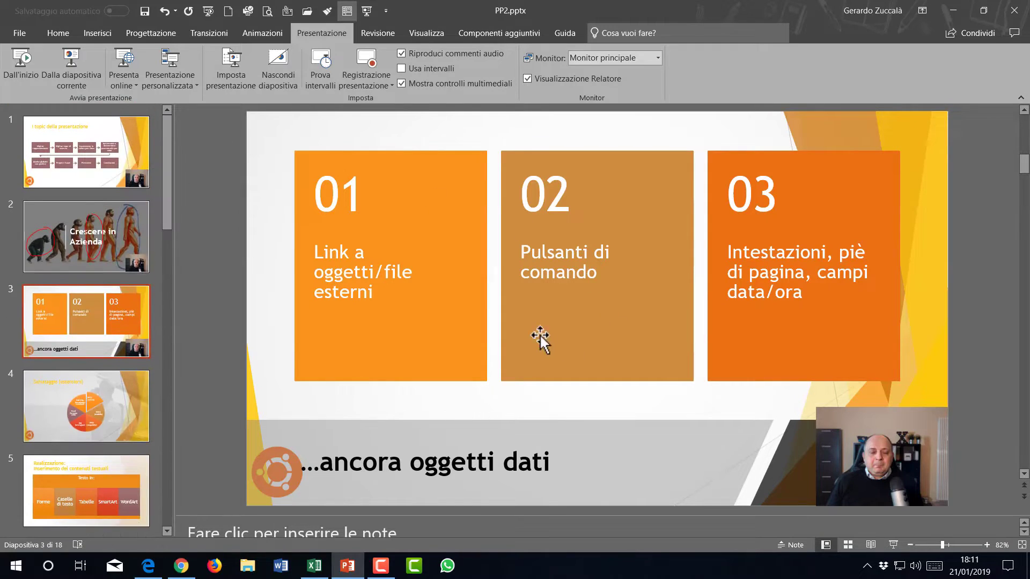
- Delete slide 3's webcam video, then undo to restore it and deselect it
{"action": "left_click", "coordinate": [861, 451]}
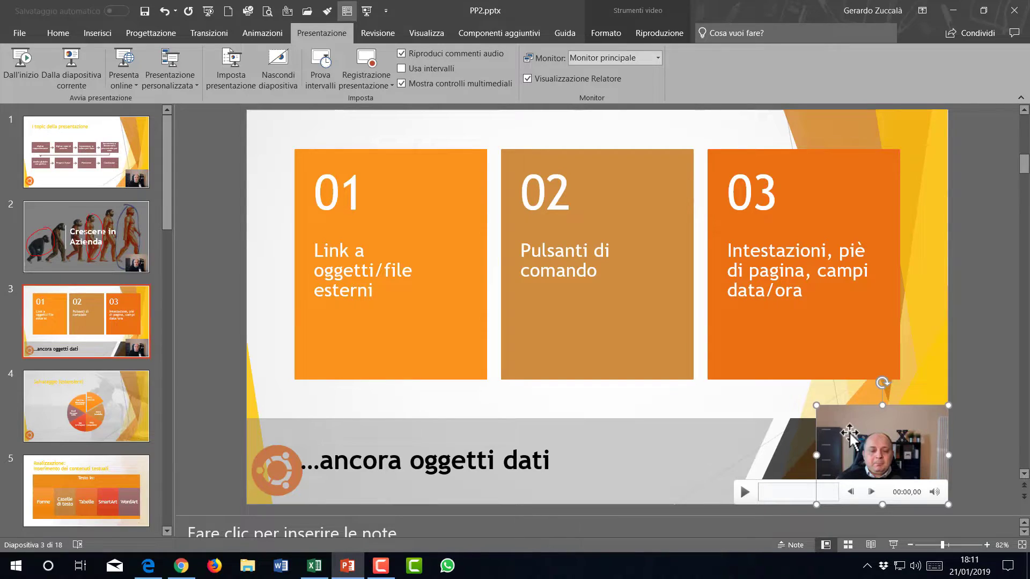
{"action": "key", "text": "Delete"}
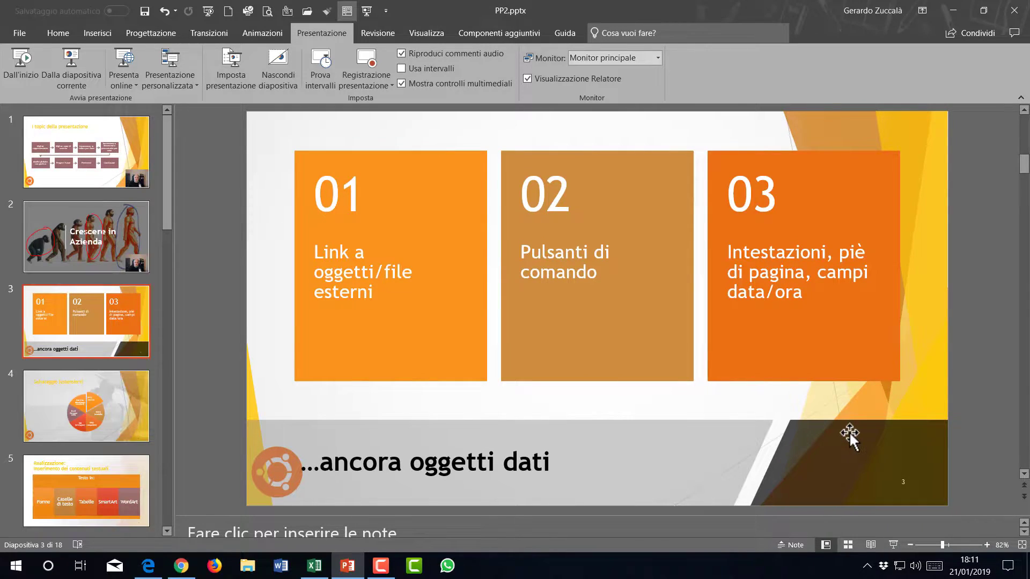
{"action": "key", "text": "ctrl+z"}
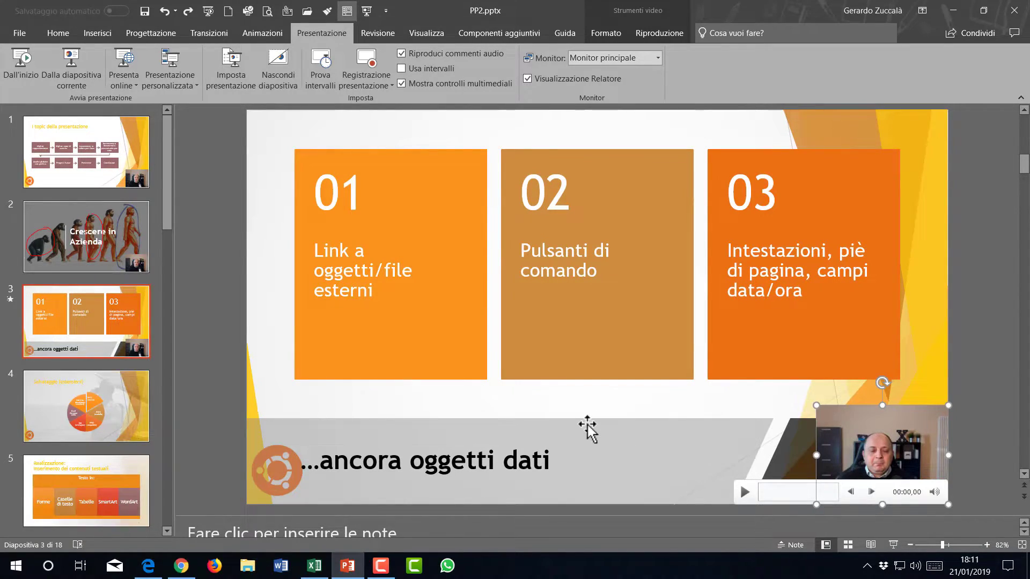
{"action": "left_click", "coordinate": [587, 425]}
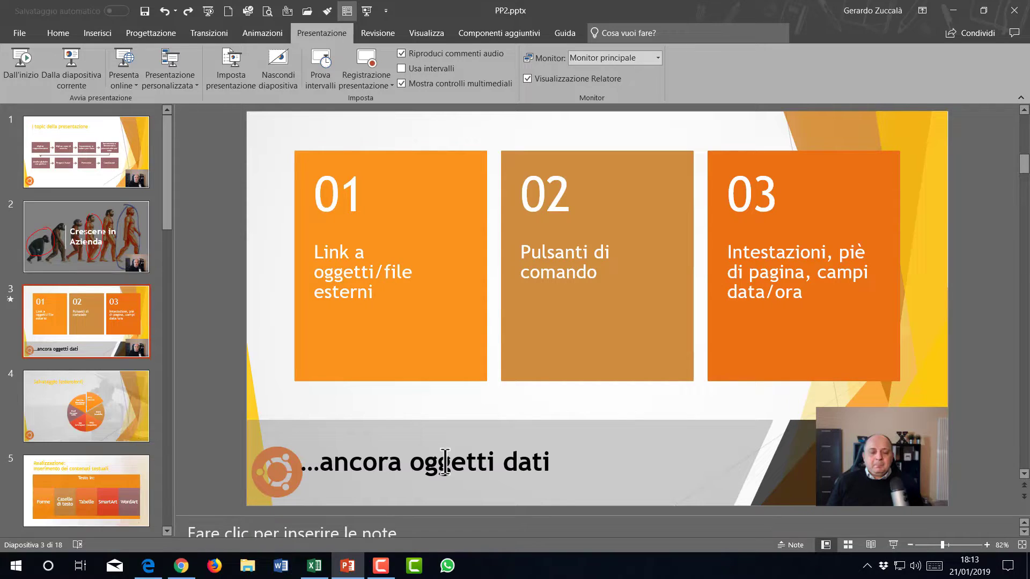
{"action": "left_click", "coordinate": [11, 32]}
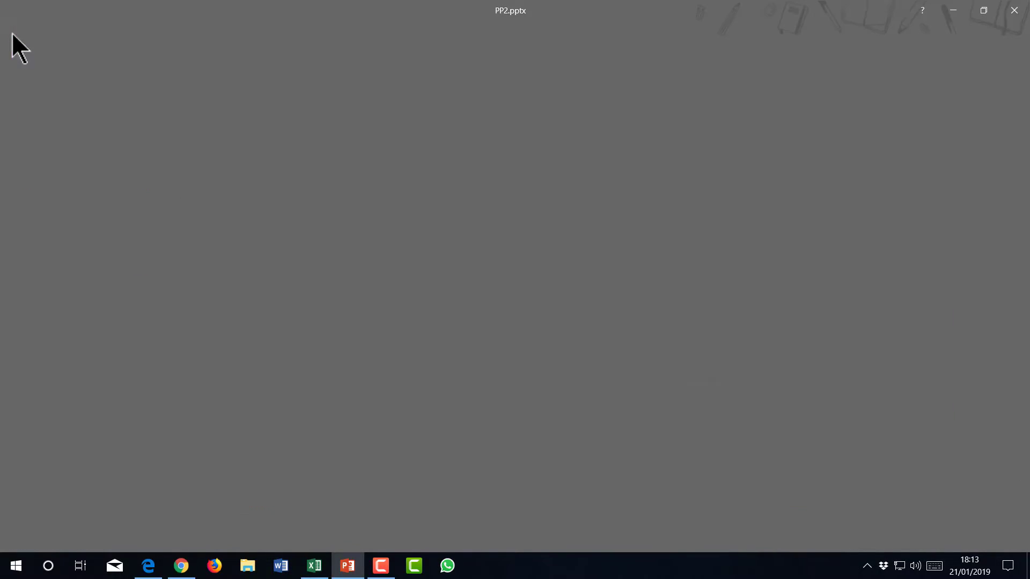
- Review Save As file types, then set the Create Video export to Full HD (1080p)
{"action": "left_click", "coordinate": [50, 149]}
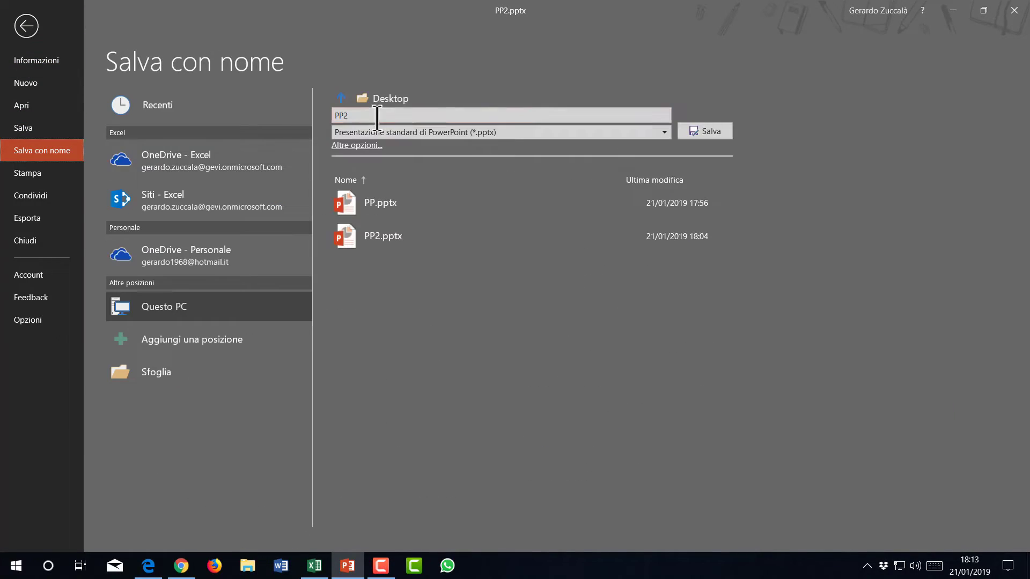
{"action": "left_click", "coordinate": [665, 132]}
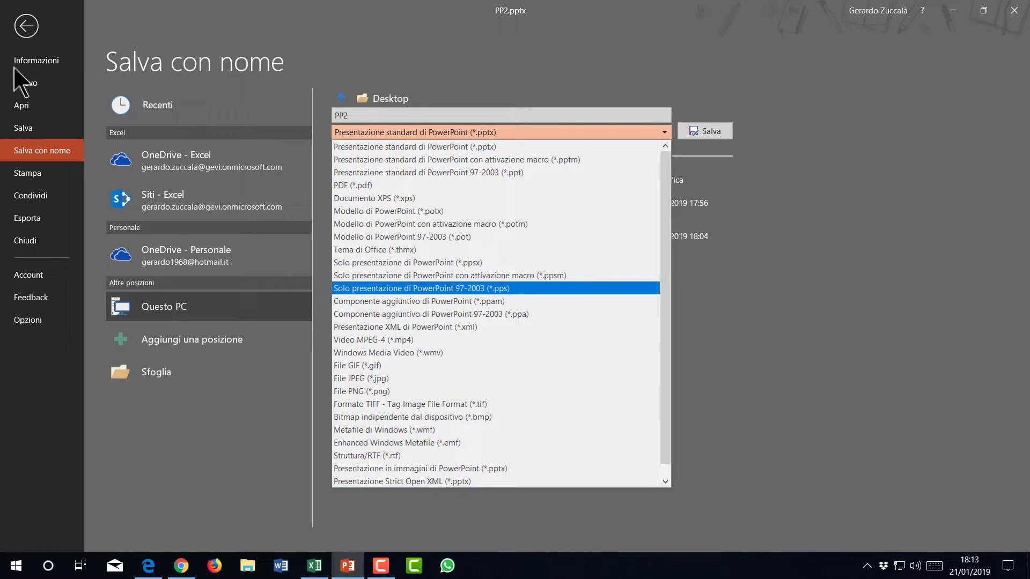
{"action": "left_click", "coordinate": [29, 219]}
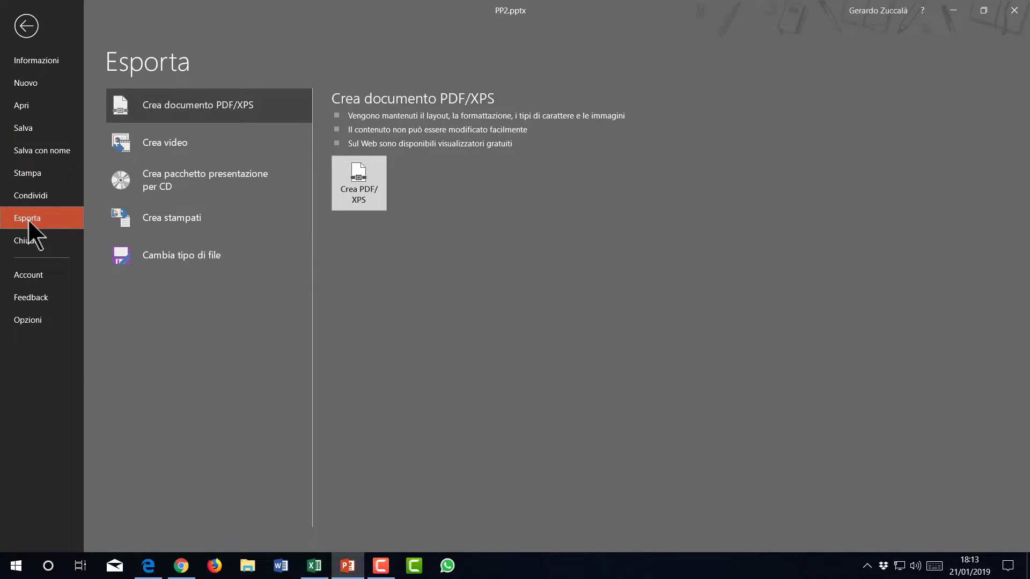
{"action": "left_click", "coordinate": [159, 144]}
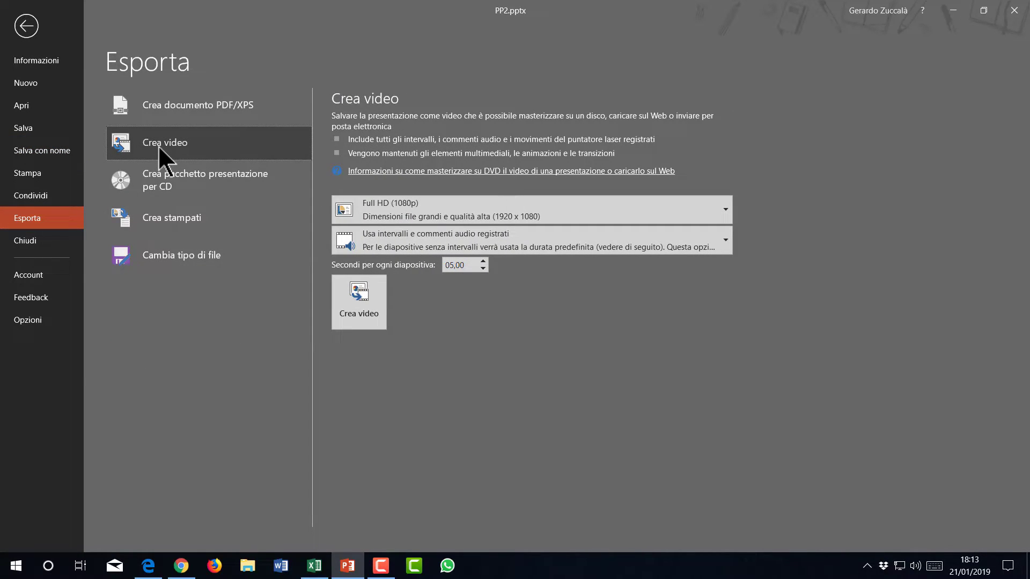
{"action": "left_click", "coordinate": [725, 210]}
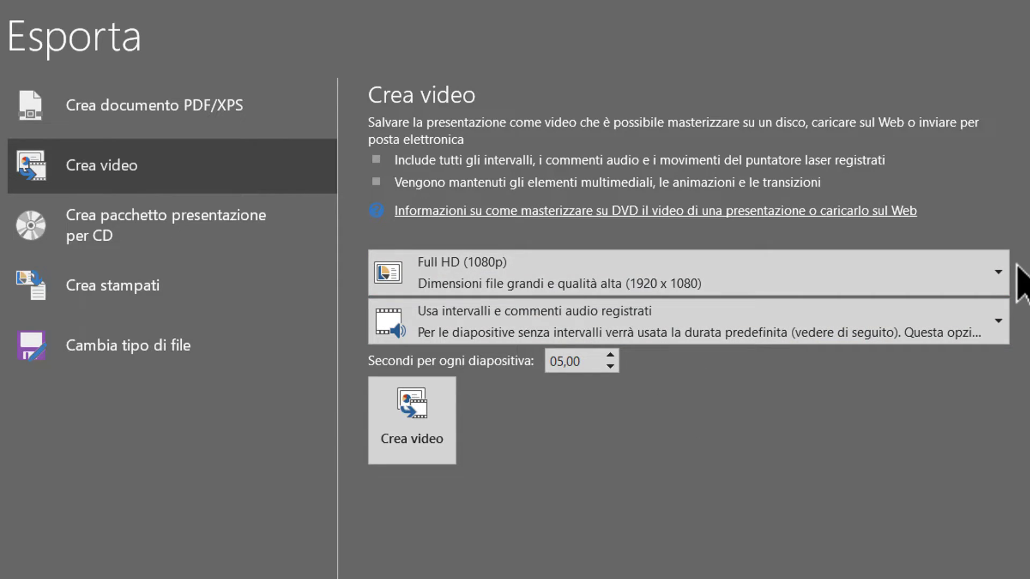
{"action": "left_click", "coordinate": [999, 272]}
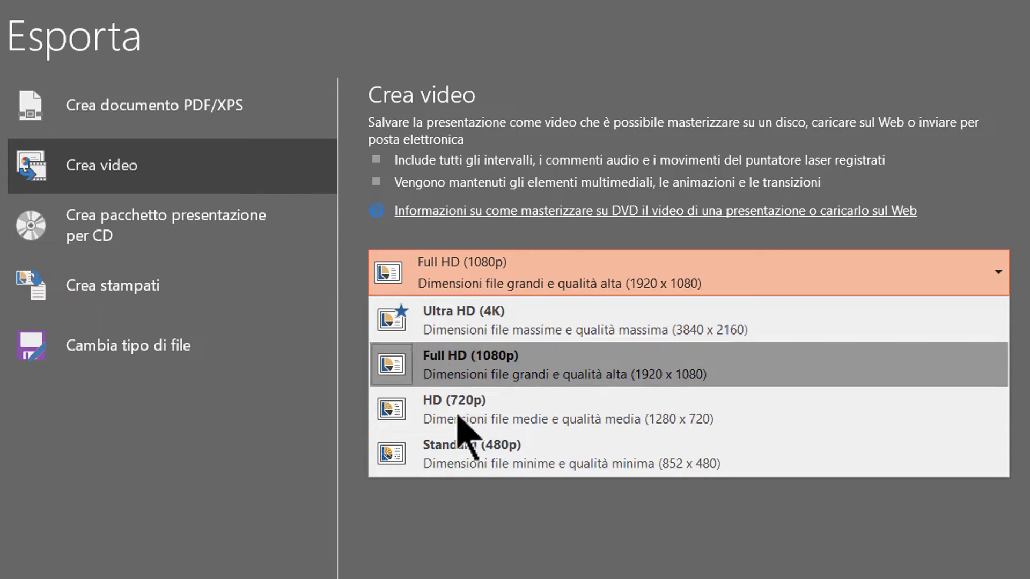
{"action": "left_click", "coordinate": [461, 371]}
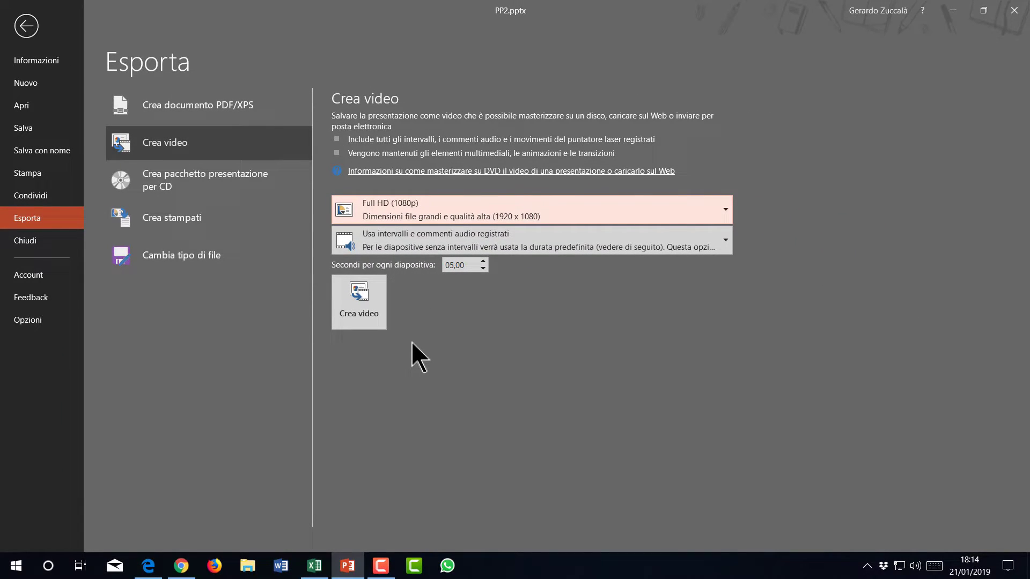
{"action": "left_click", "coordinate": [365, 290]}
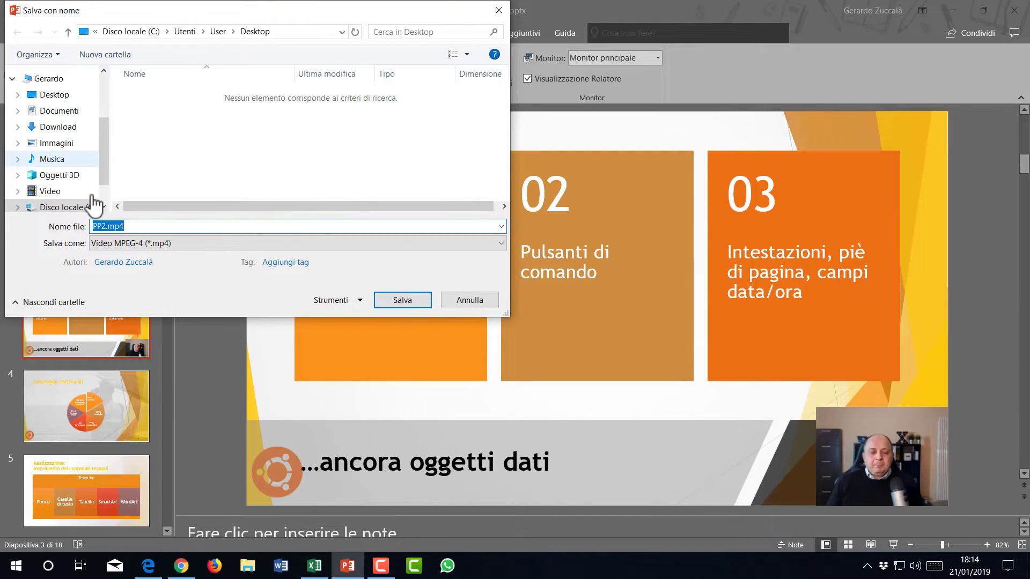
- Save the video as PP2.mp4 on the Desktop, continuing without the unsupported media files
{"action": "left_click", "coordinate": [62, 111]}
{"action": "left_click", "coordinate": [53, 95]}
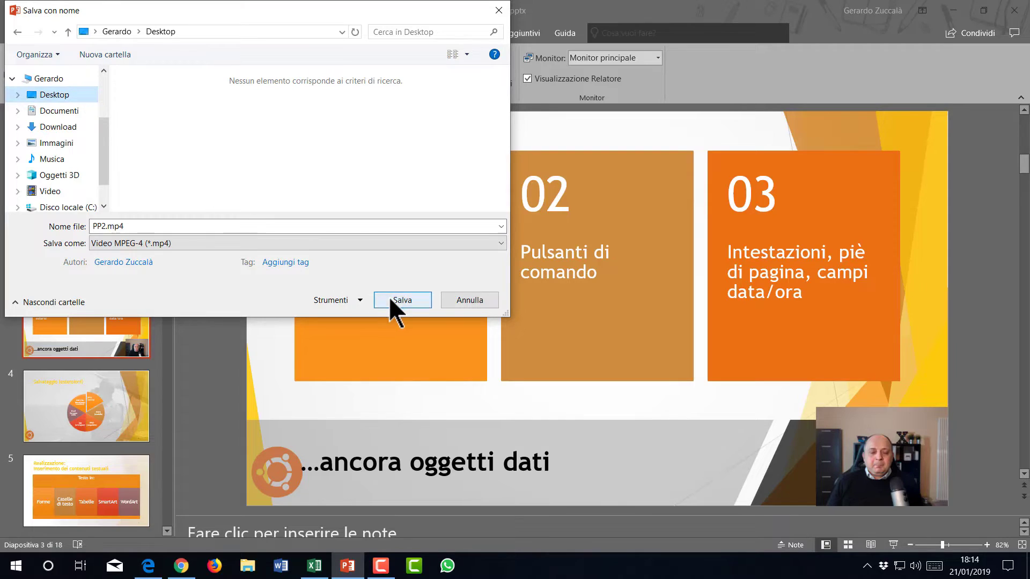
{"action": "left_click", "coordinate": [391, 303]}
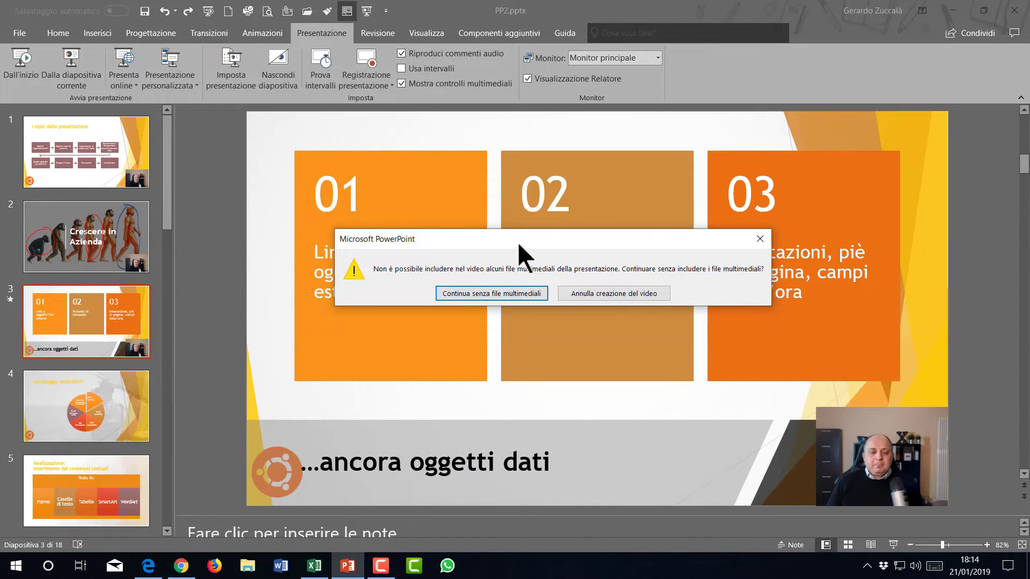
{"action": "left_click", "coordinate": [473, 294]}
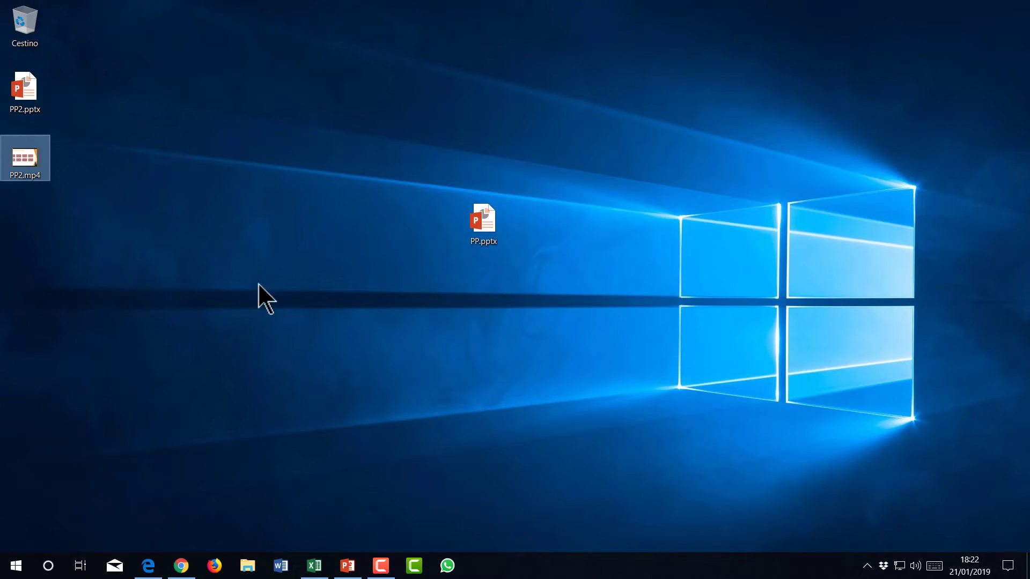
- Open PP2.mp4 in Film e TV and seek to the 'Crescere in Azienda' slide near 0:29
{"action": "double_click", "coordinate": [28, 159]}
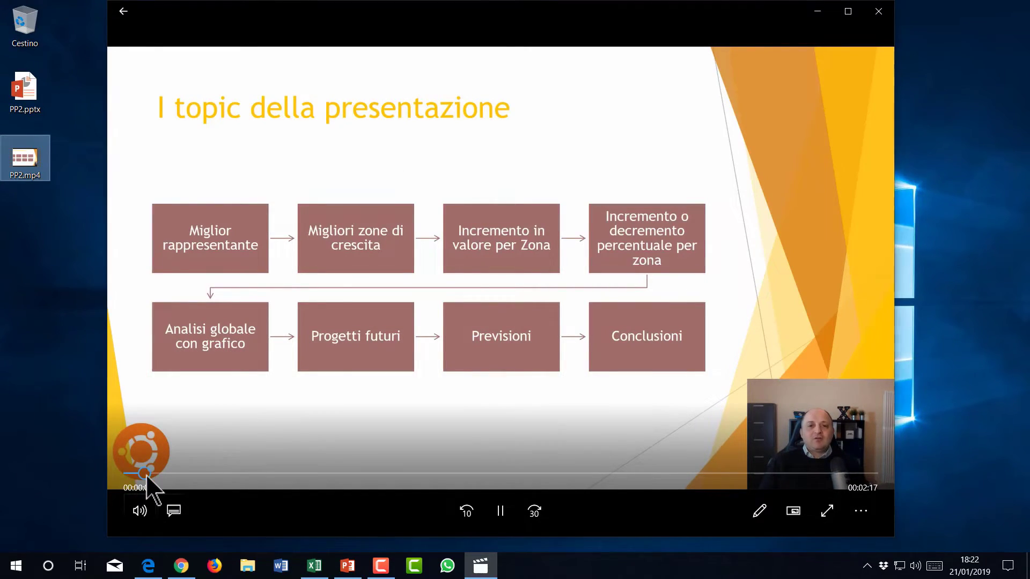
{"action": "mouse_move", "coordinate": [139, 473]}
{"action": "left_mouse_down"}
{"action": "mouse_move", "coordinate": [437, 473]}
{"action": "mouse_move", "coordinate": [120, 475]}
{"action": "mouse_move", "coordinate": [147, 477]}
{"action": "mouse_move", "coordinate": [1, 508]}
{"action": "left_mouse_up"}
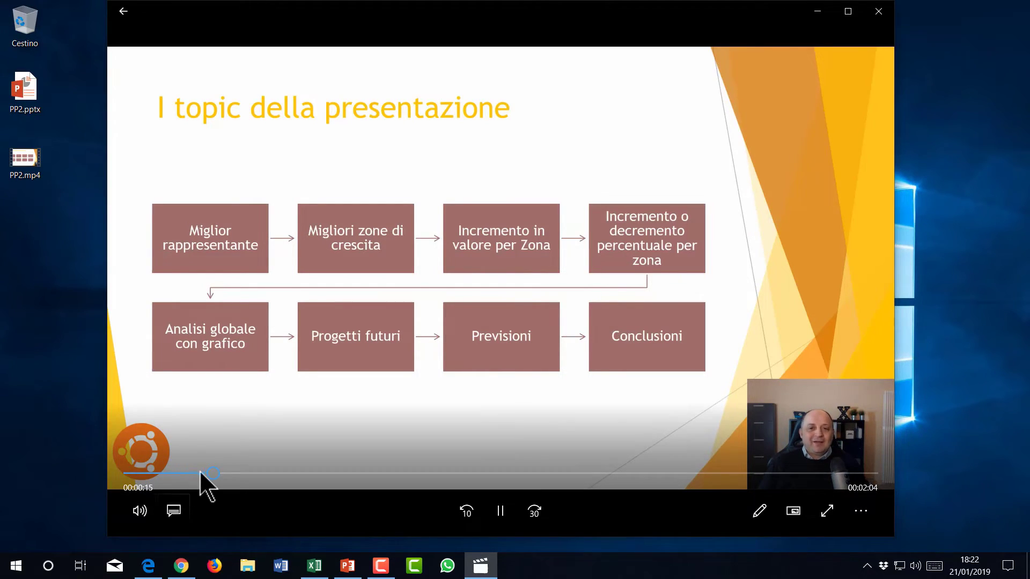
{"action": "left_click_drag", "start_coordinate": [232, 473], "coordinate": [278, 473]}
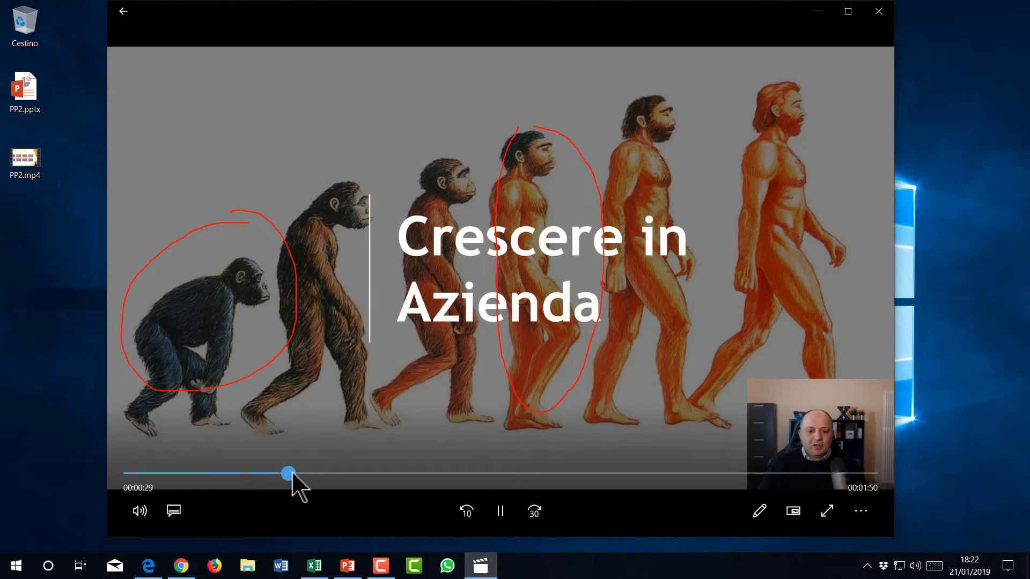
- Rewind PP2.mp4 slightly, then skip ahead to about 1:12 to watch the later slides
{"action": "left_click_drag", "start_coordinate": [278, 474], "coordinate": [266, 474]}
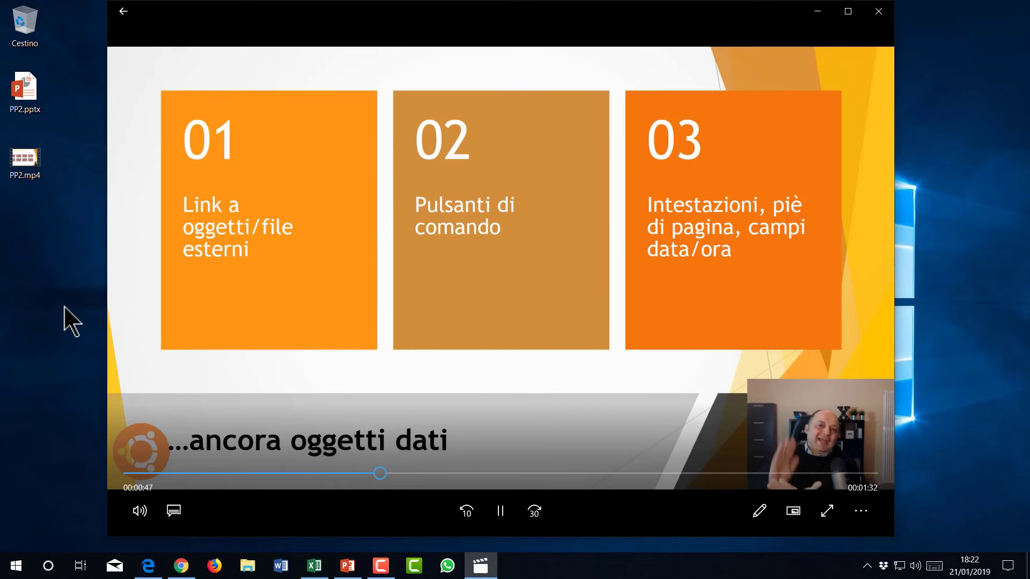
{"action": "left_click_drag", "start_coordinate": [390, 479], "coordinate": [500, 475]}
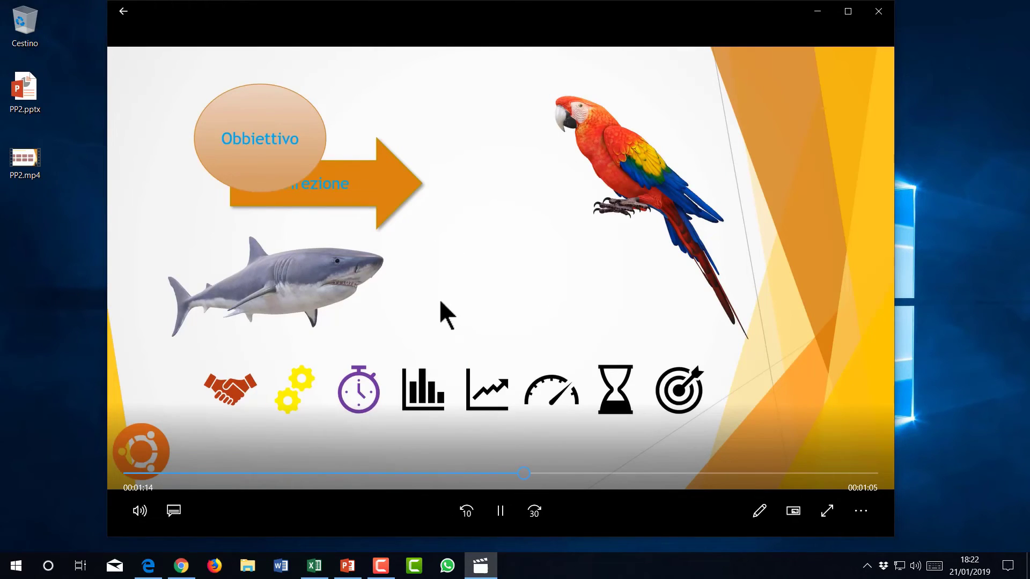